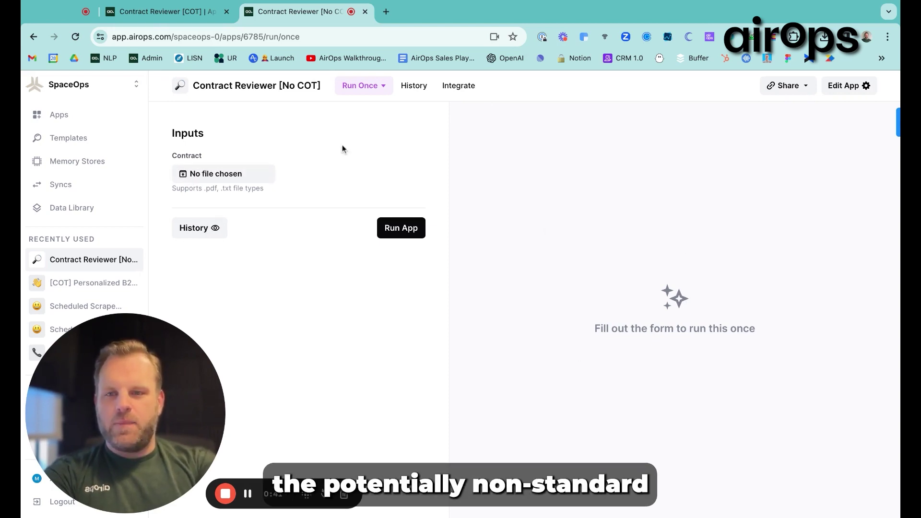
# In the Contract Reviewer [No COT] LLM step's model settings, enable Request Consistent Results.
pyautogui.click(849, 87)
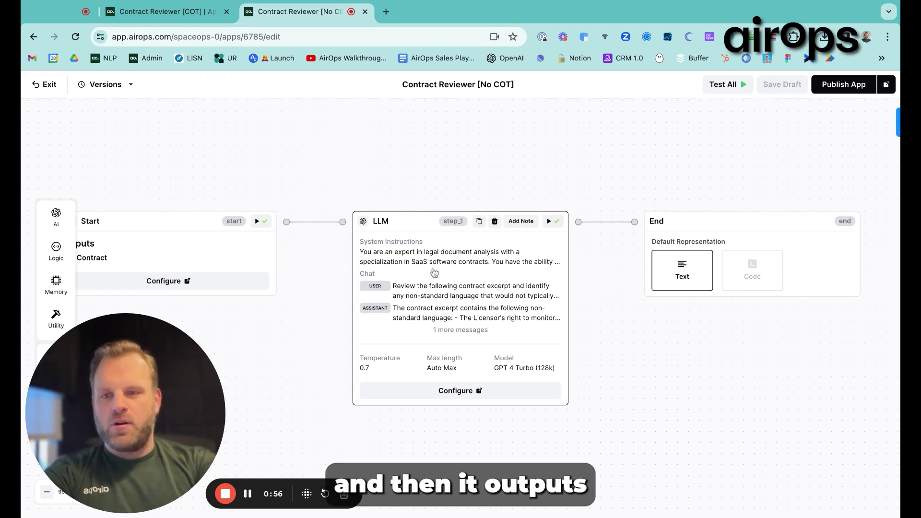
pyautogui.click(423, 258)
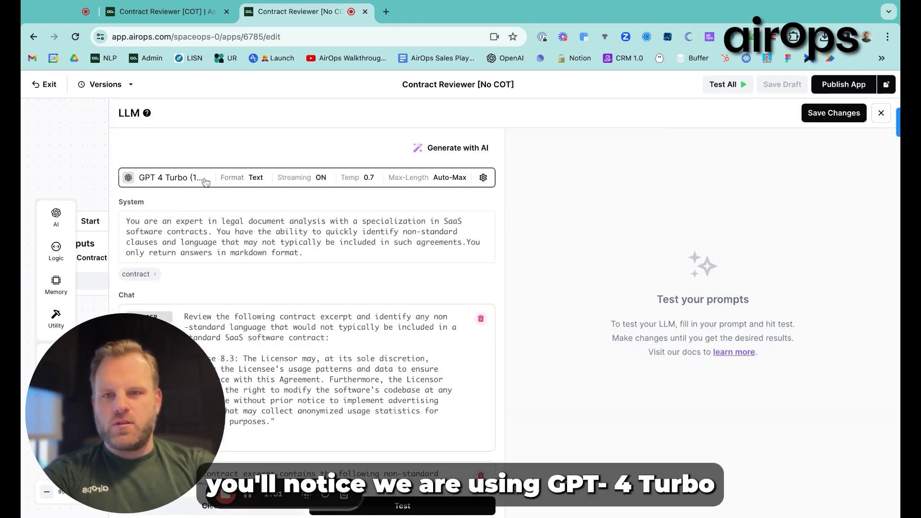
pyautogui.click(195, 179)
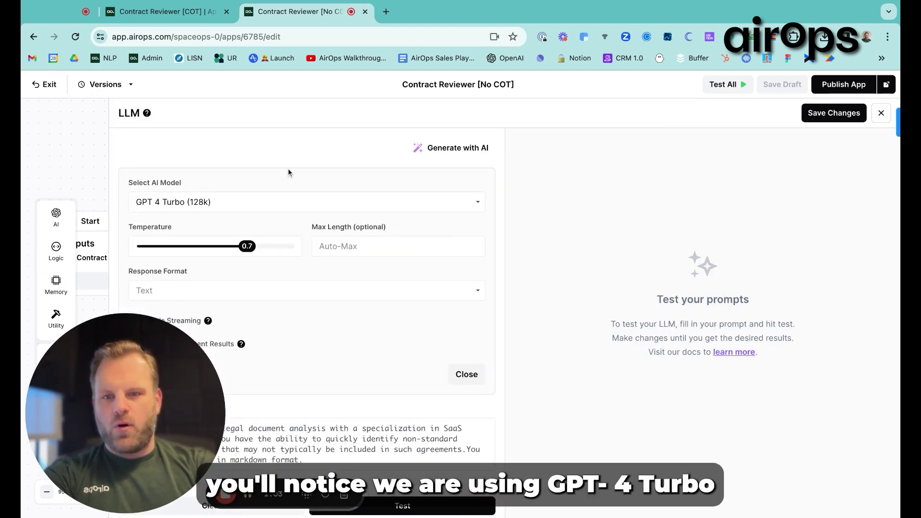
pyautogui.scroll(-1, 288, 173)
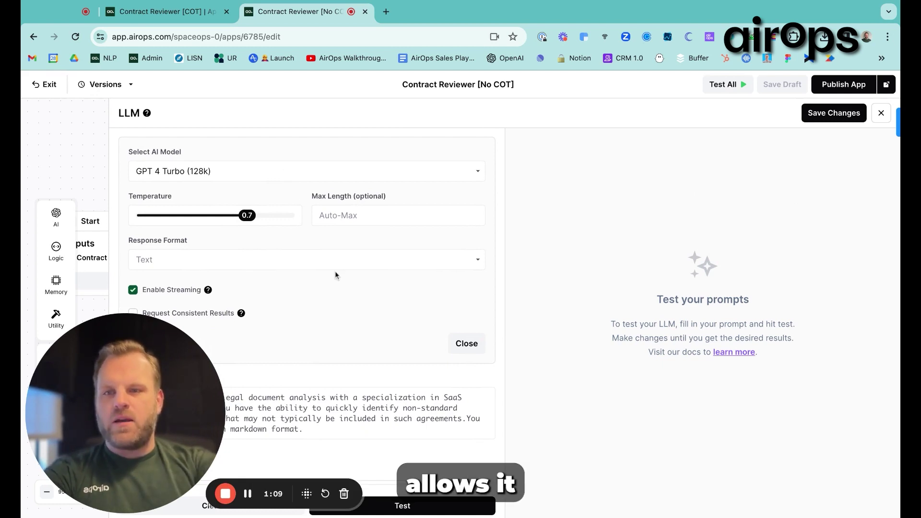
pyautogui.scroll(-1, 307, 302)
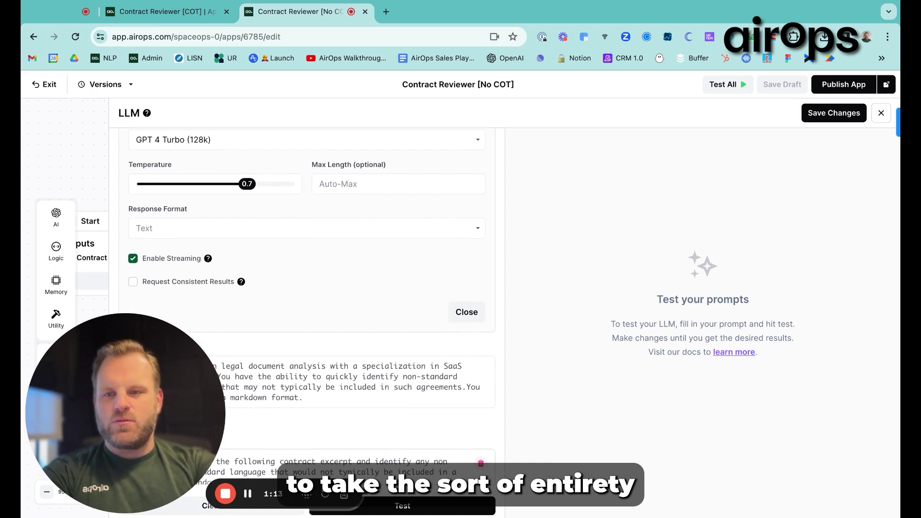
pyautogui.scroll(-2, 307, 302)
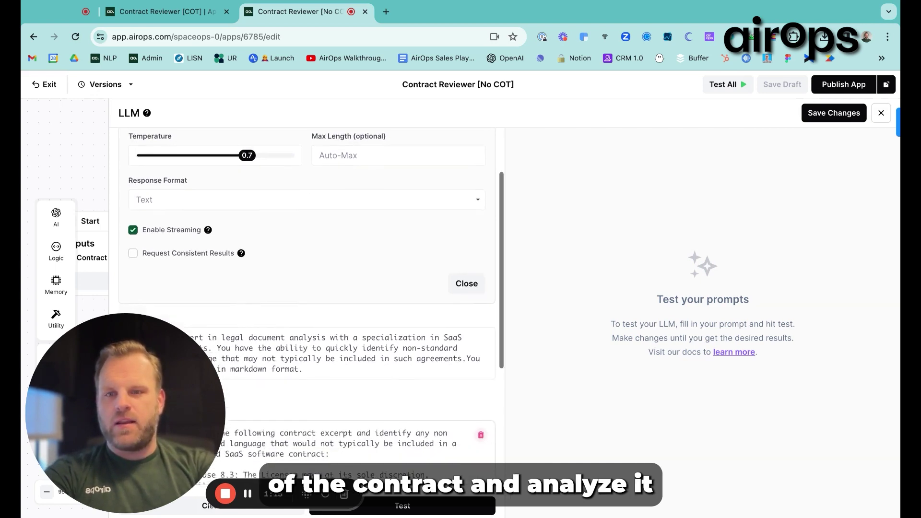
pyautogui.click(133, 219)
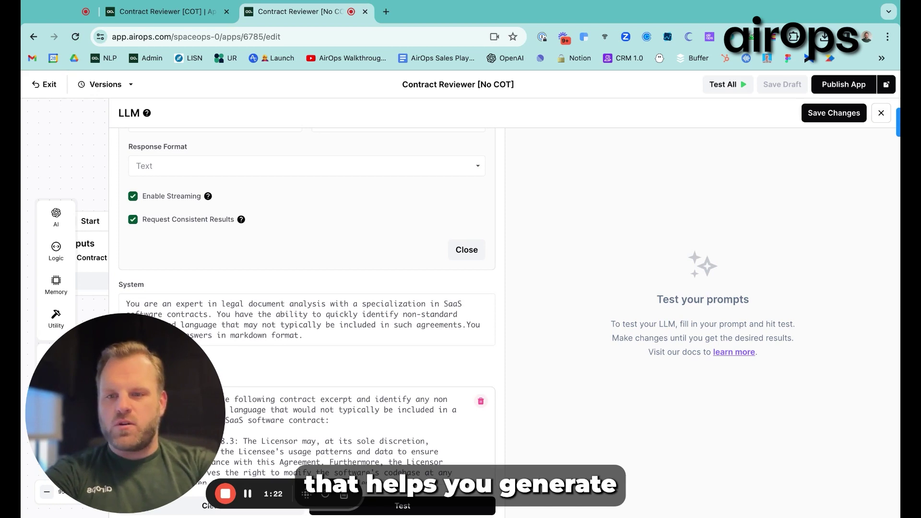
# Review the legal-expert system prompt, the contract example and the {{ contract }} message.
pyautogui.scroll(1, 349, 265)
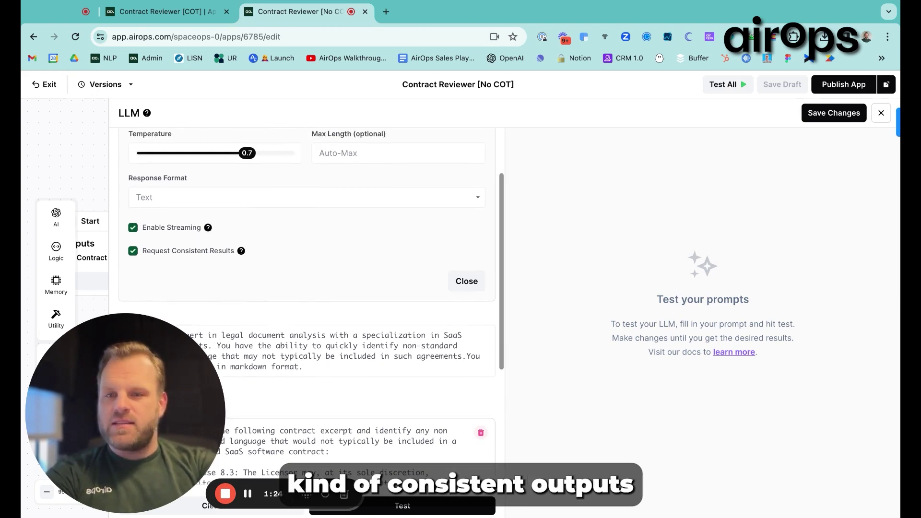
pyautogui.scroll(-4, 348, 264)
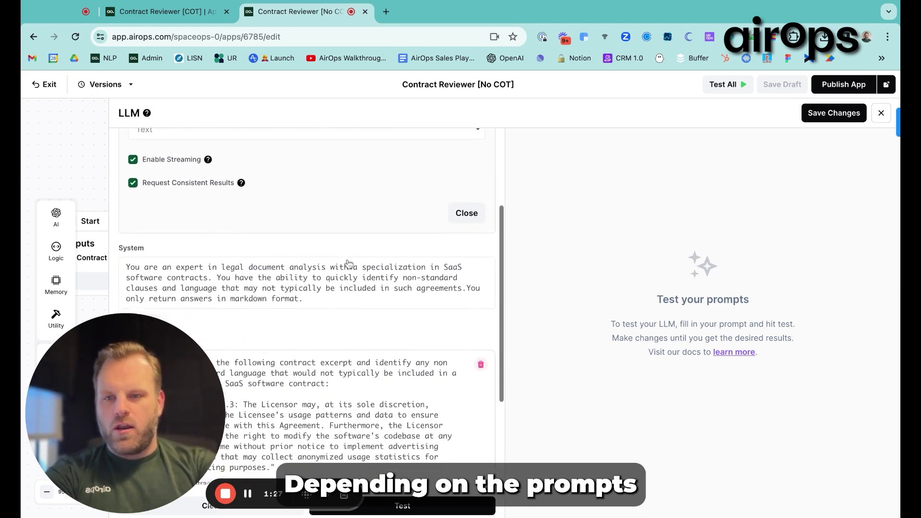
pyautogui.scroll(-12, 338, 245)
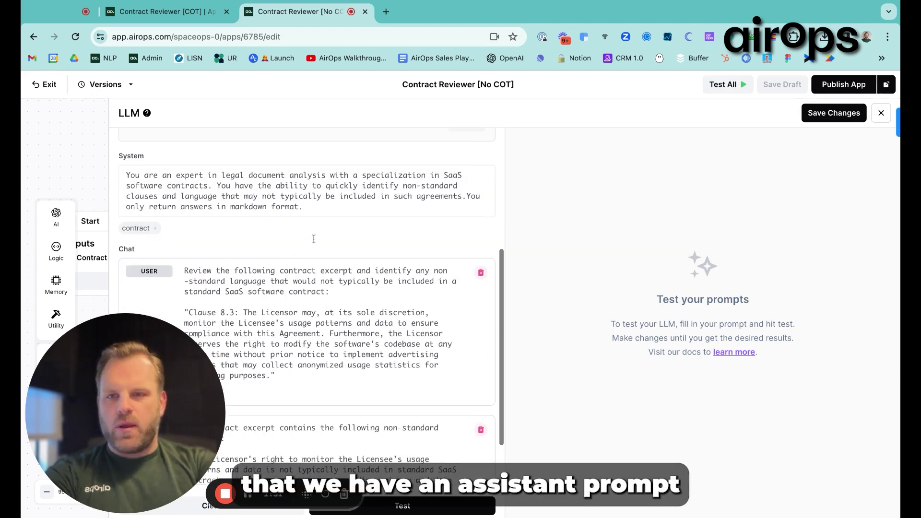
pyautogui.scroll(10, 338, 246)
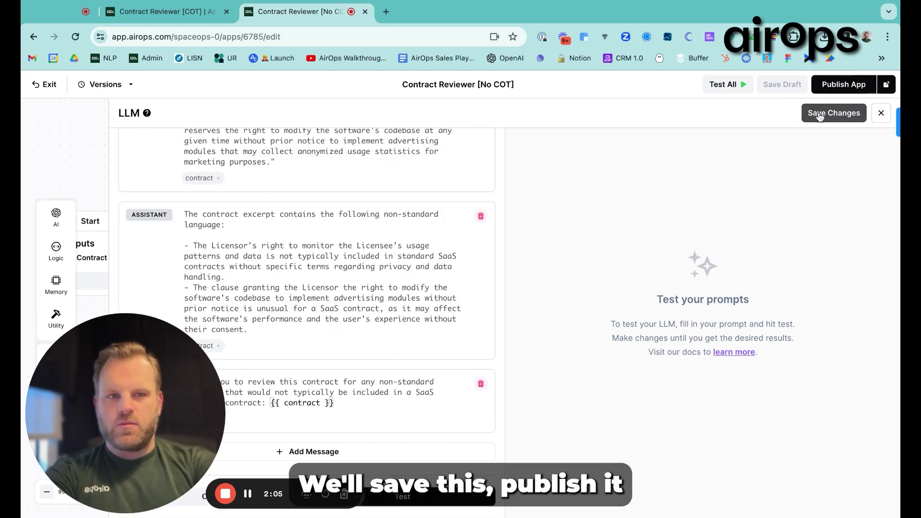
# Save the LLM step changes and publish the [No COT] app.
pyautogui.click(830, 113)
pyautogui.click(837, 85)
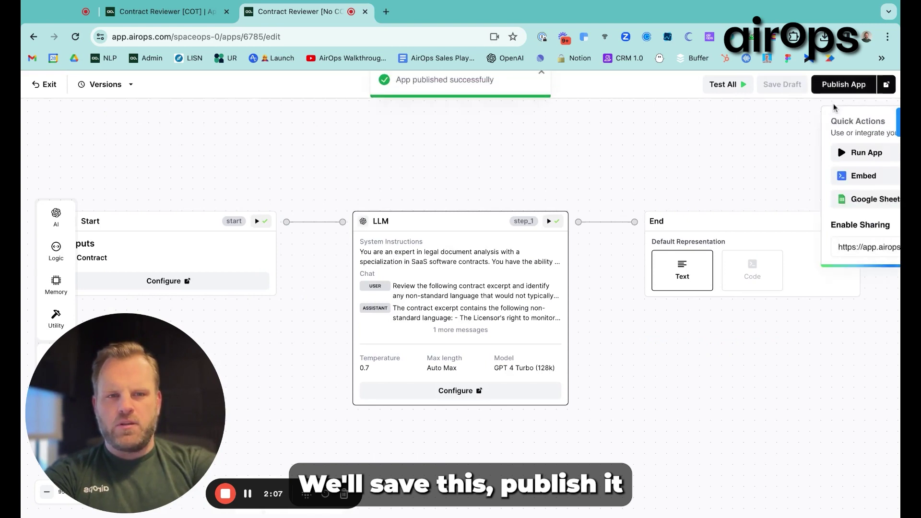
pyautogui.click(773, 152)
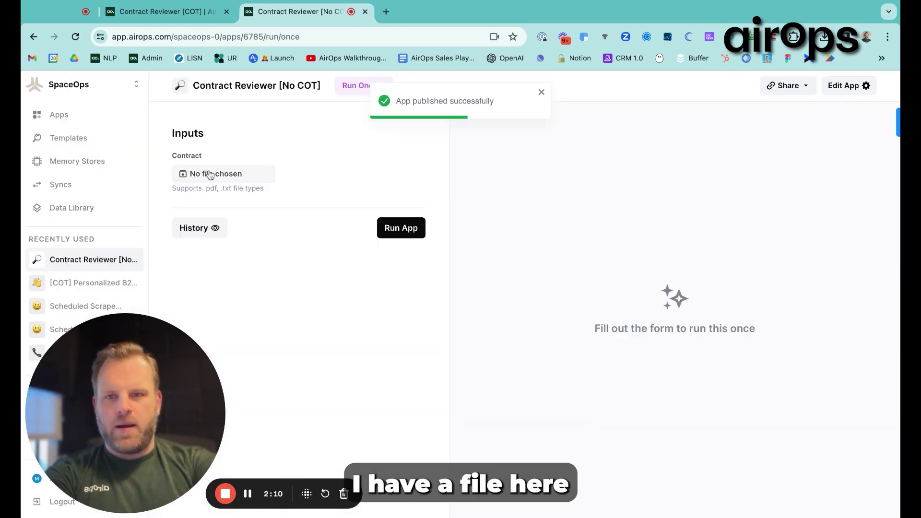
# Run the app on the Example MSA contract and review the 13 non-standard clauses listed.
pyautogui.click(210, 175)
pyautogui.press('Return')
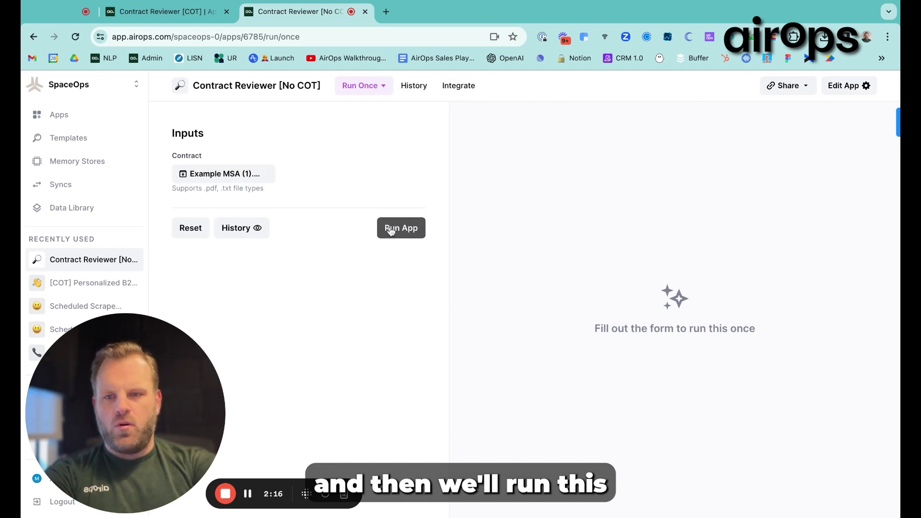
pyautogui.click(391, 229)
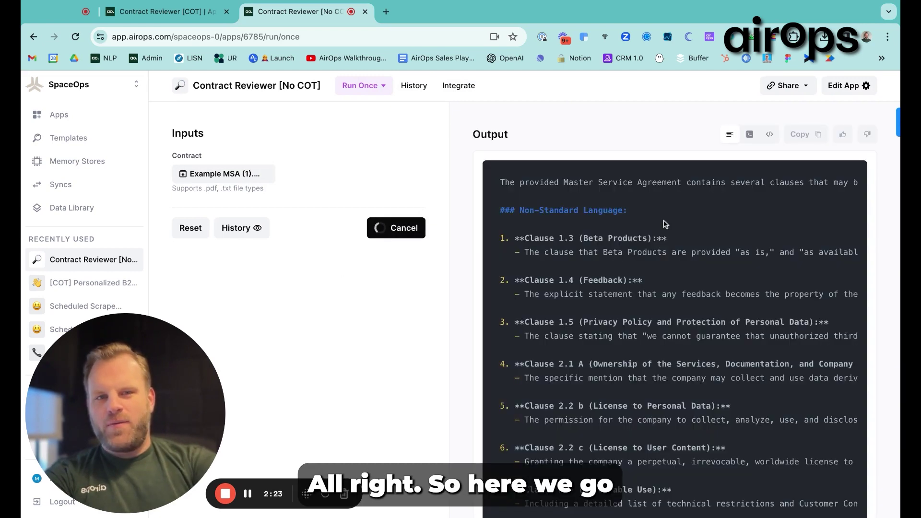
pyautogui.scroll(-5, 665, 224)
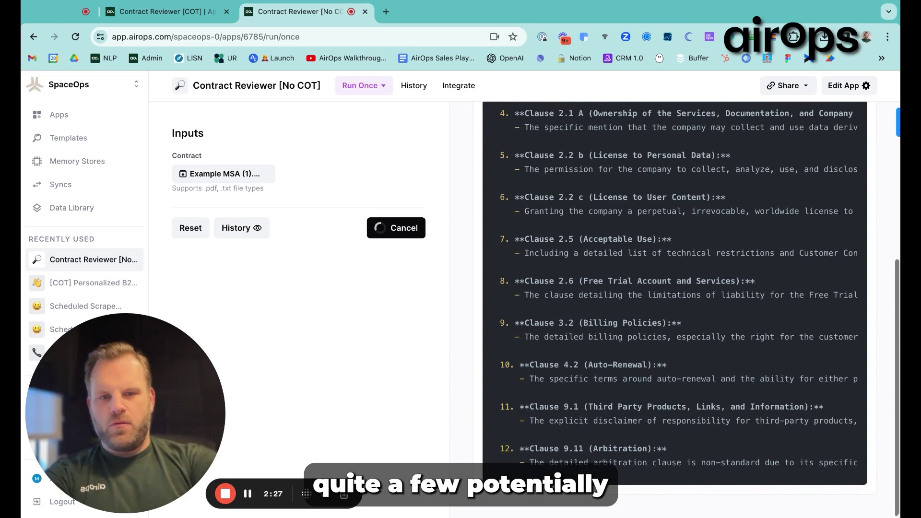
pyautogui.scroll(5, 675, 307)
pyautogui.scroll(3, 625, 233)
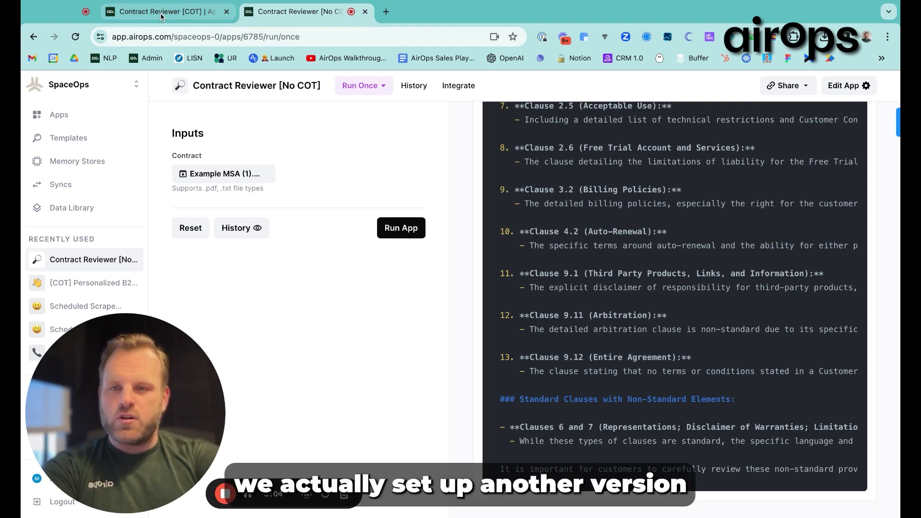
# In the Contract Reviewer [COT] app's LLM step, enable Request Consistent Results for the model.
pyautogui.click(161, 14)
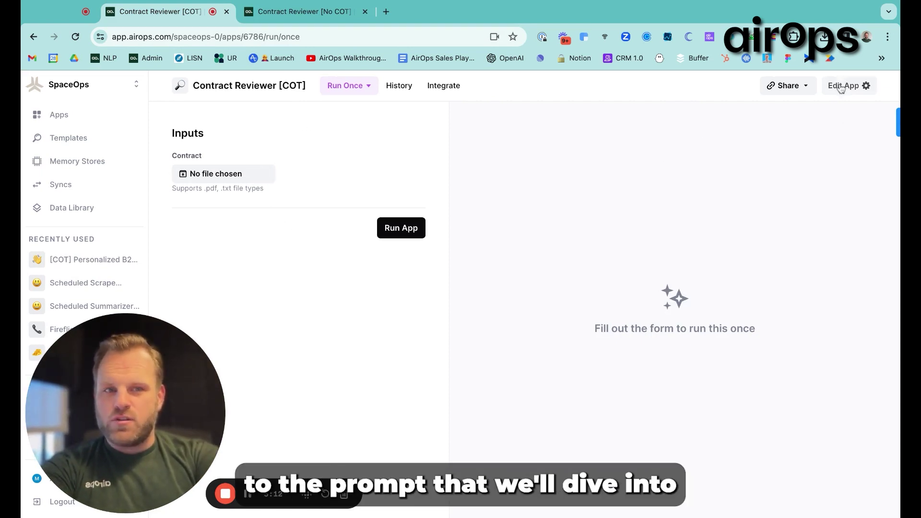
pyautogui.click(840, 87)
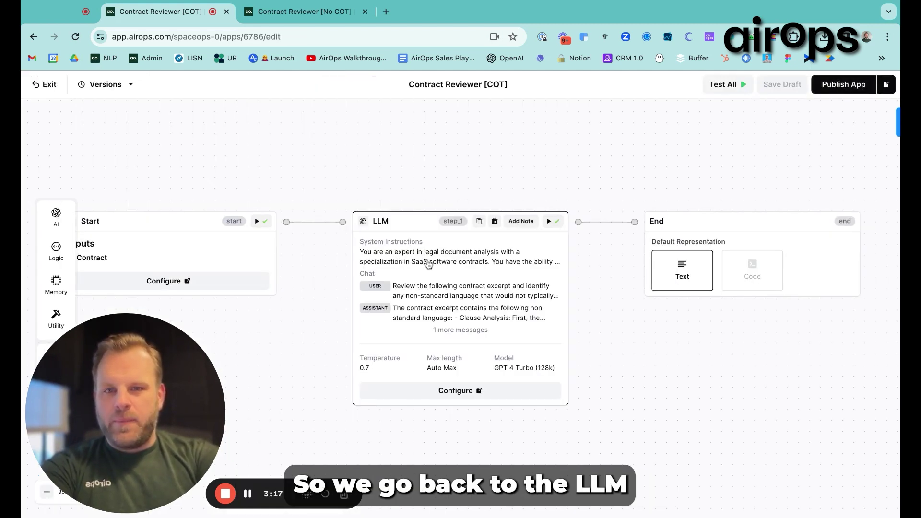
pyautogui.click(427, 263)
pyautogui.click(269, 173)
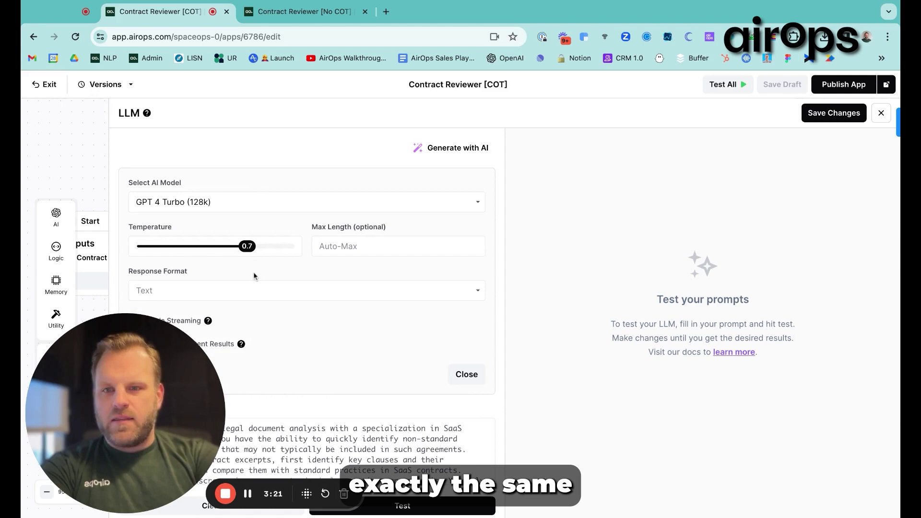
pyautogui.moveTo(241, 344)
pyautogui.scroll(-3, 328, 312)
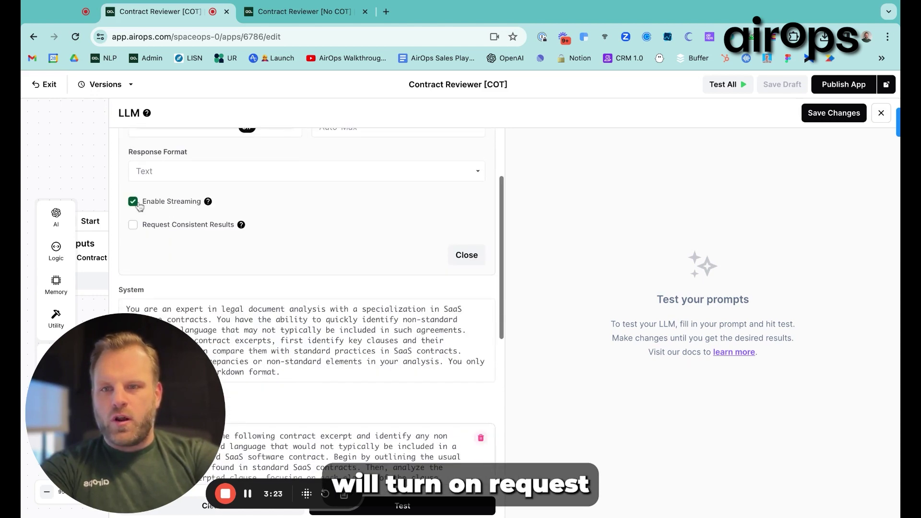
pyautogui.click(133, 225)
pyautogui.scroll(-4, 289, 199)
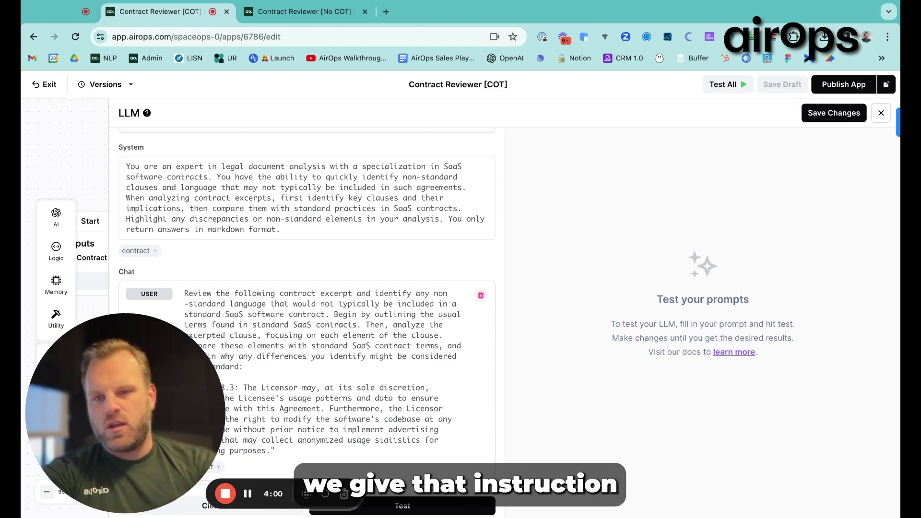
# Read through the chain-of-thought System, User and Assistant prompts before the {{ contract }} message.
pyautogui.scroll(-3, 331, 155)
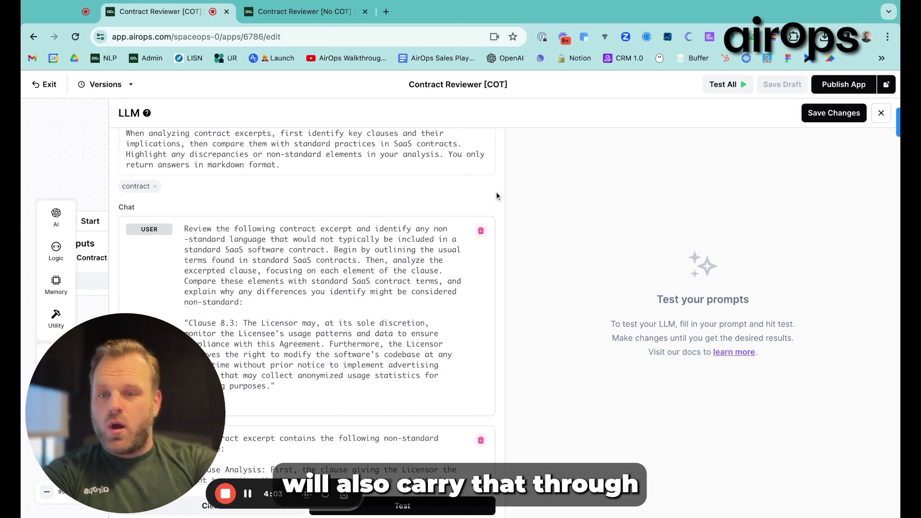
pyautogui.scroll(-5, 497, 194)
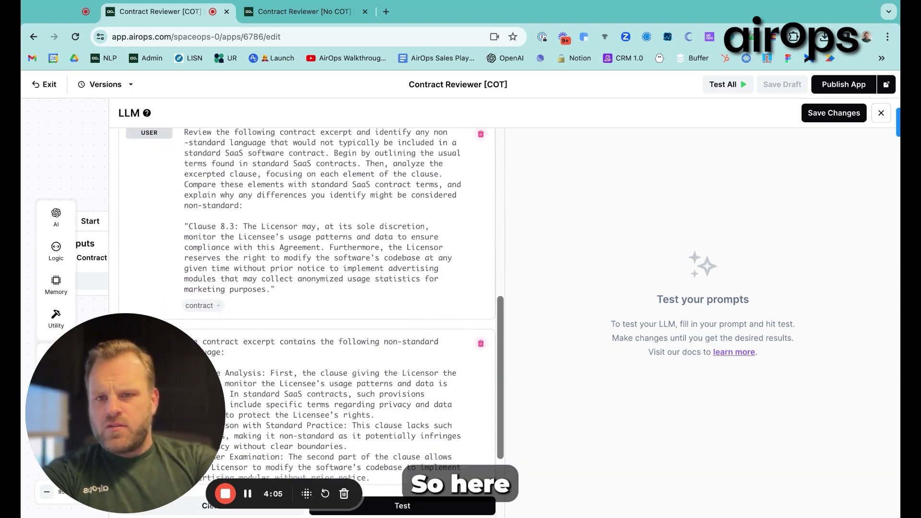
pyautogui.scroll(1, 464, 192)
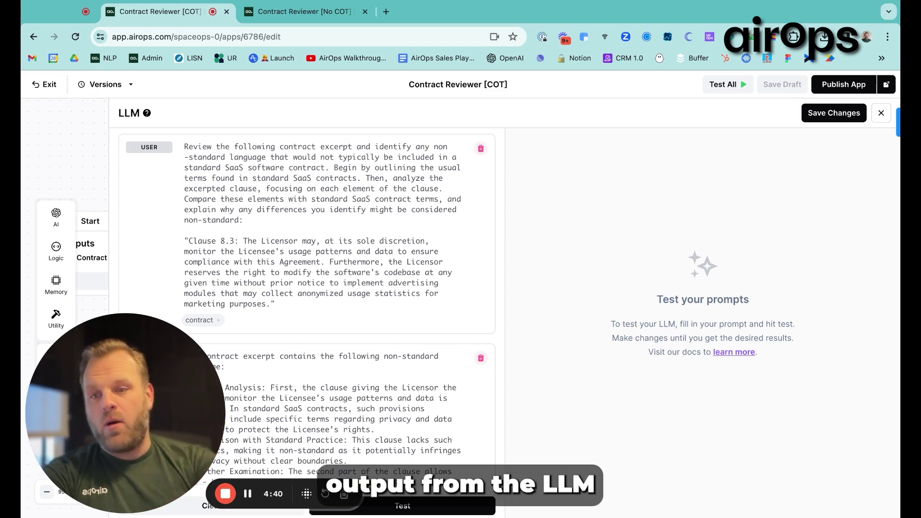
pyautogui.scroll(-5, 300, 192)
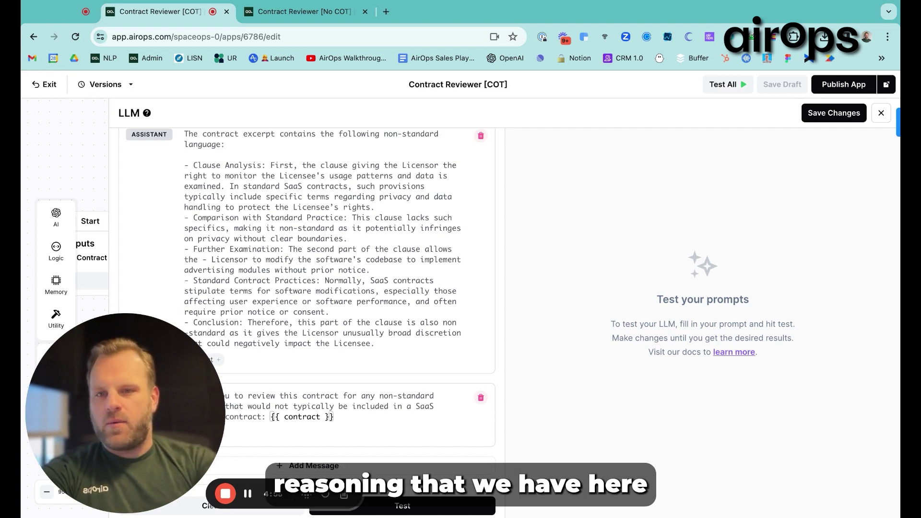
pyautogui.scroll(-1, 303, 392)
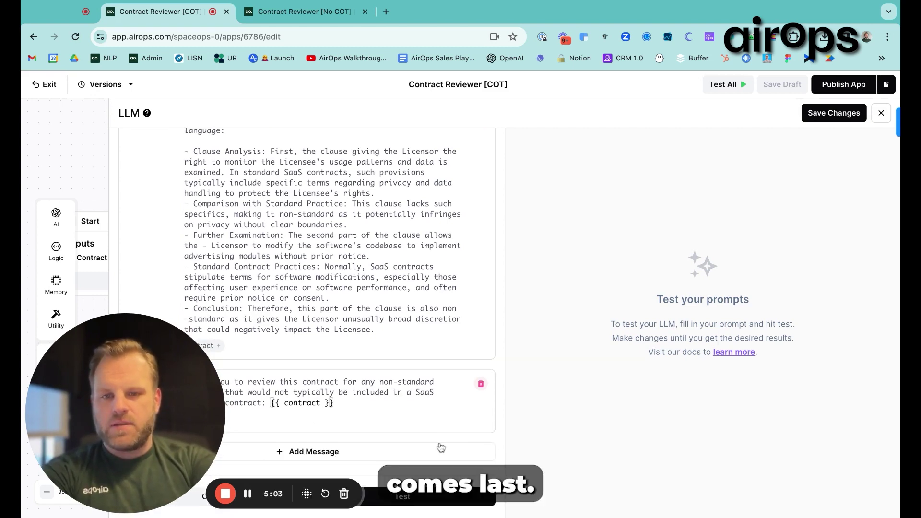
# Save the LLM step, publish the [COT] app and run it on the Example MSA contract.
pyautogui.click(824, 114)
pyautogui.click(833, 85)
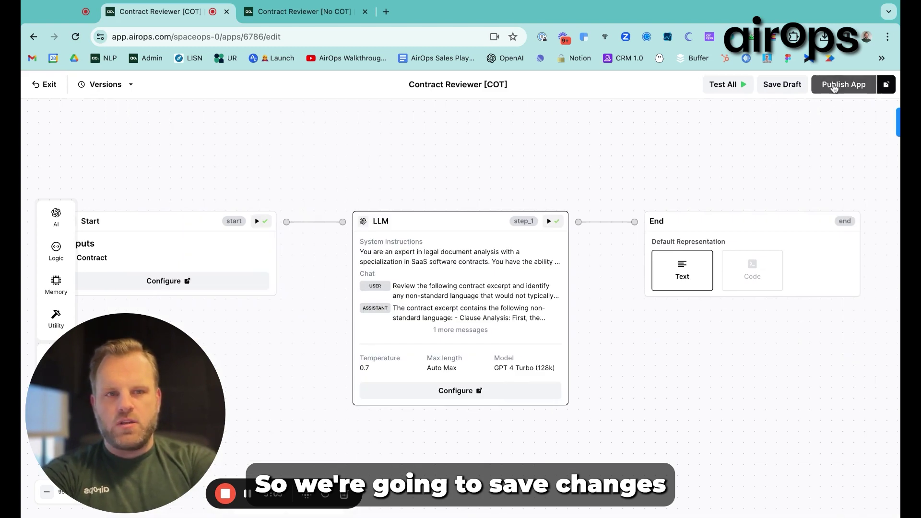
pyautogui.click(777, 153)
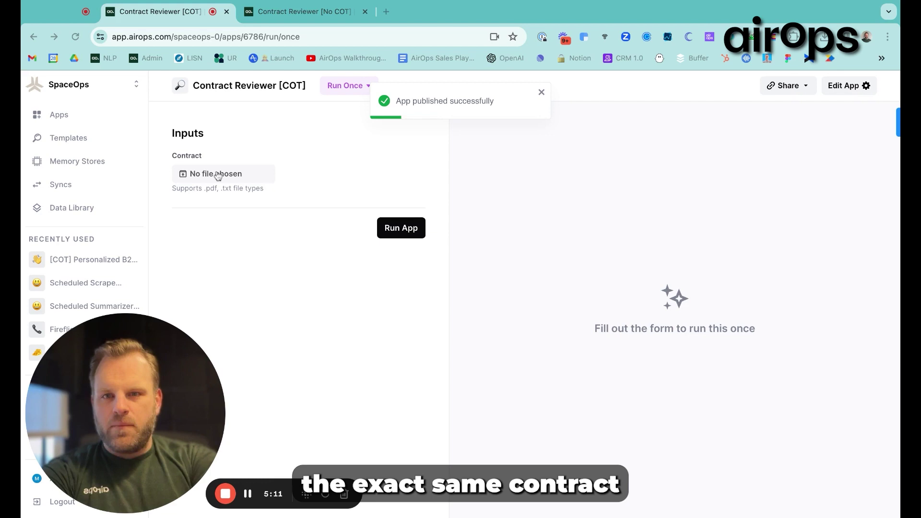
pyautogui.click(401, 230)
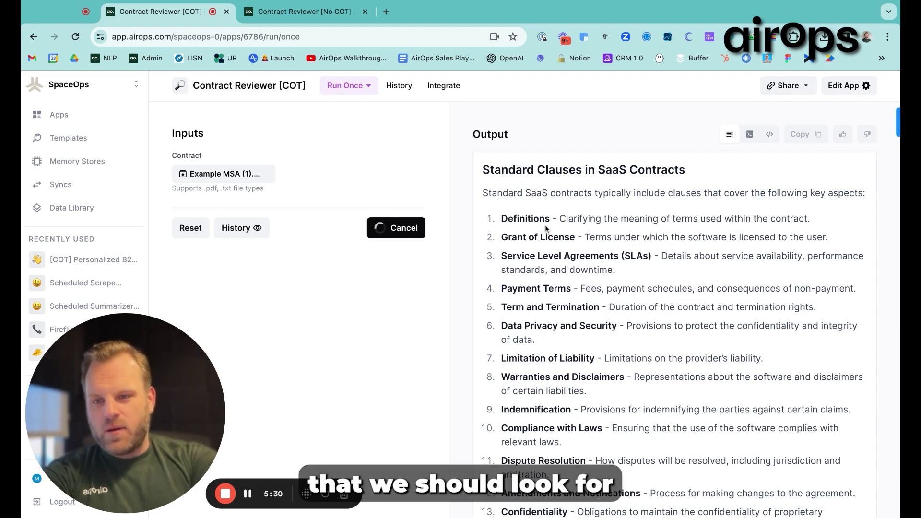
# Read the completed output, from standard clauses and notable provisions through to the Conclusion.
pyautogui.scroll(-1, 545, 229)
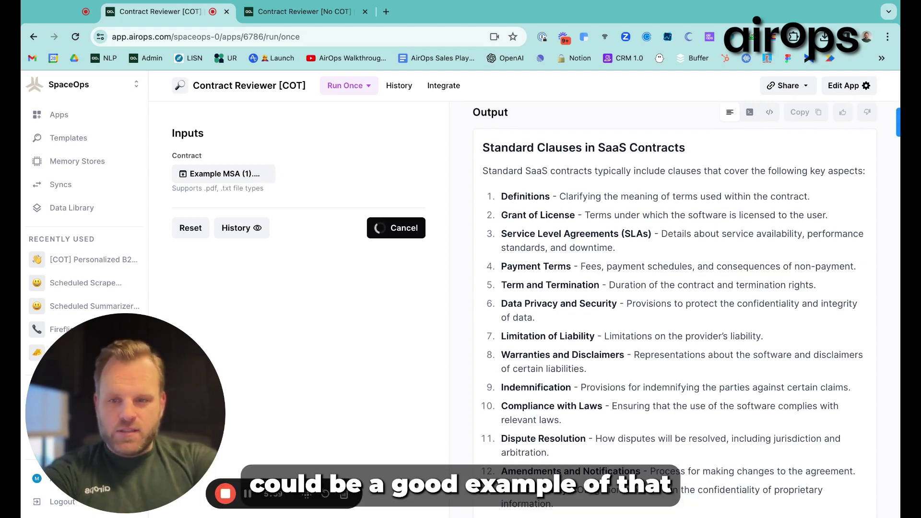
pyautogui.scroll(-9, 528, 190)
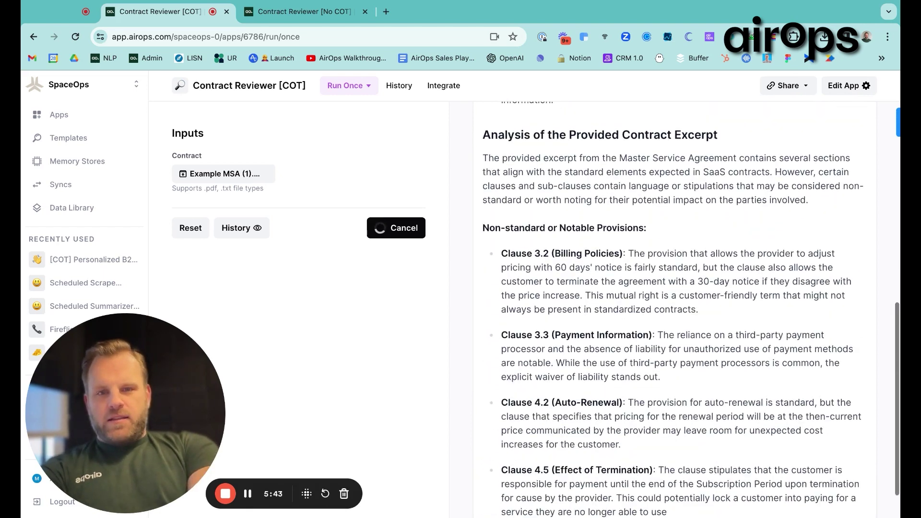
pyautogui.scroll(-6, 528, 189)
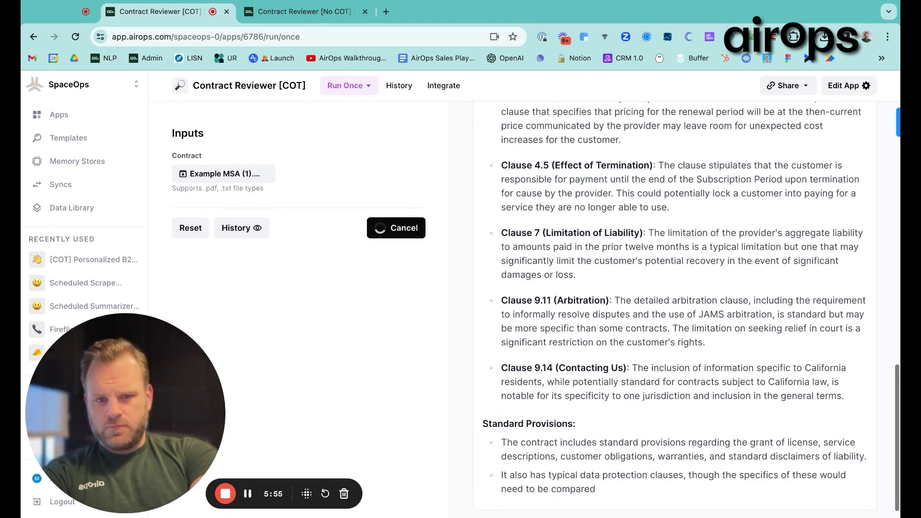
pyautogui.scroll(-3, 549, 289)
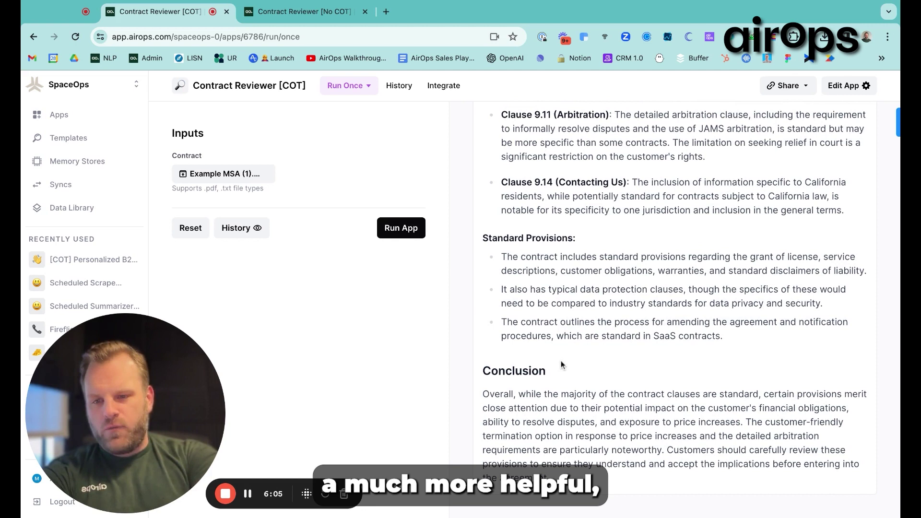
pyautogui.scroll(20, 690, 307)
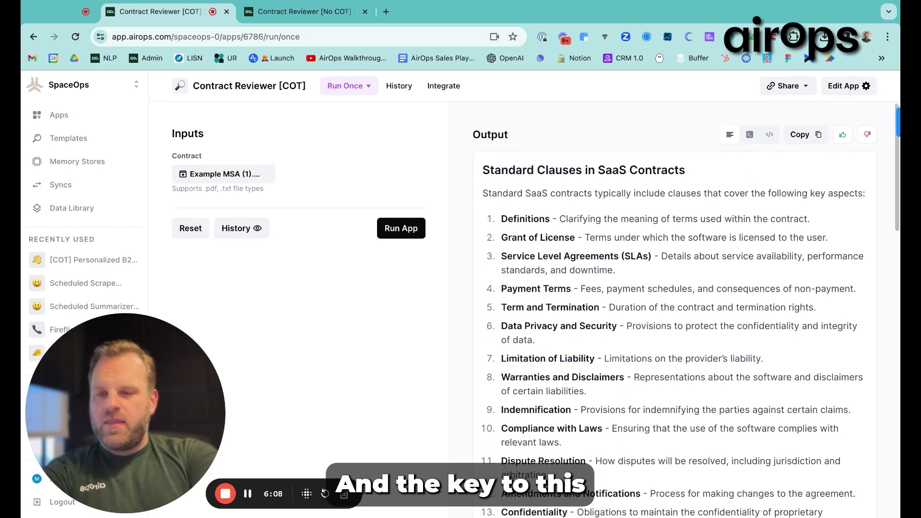